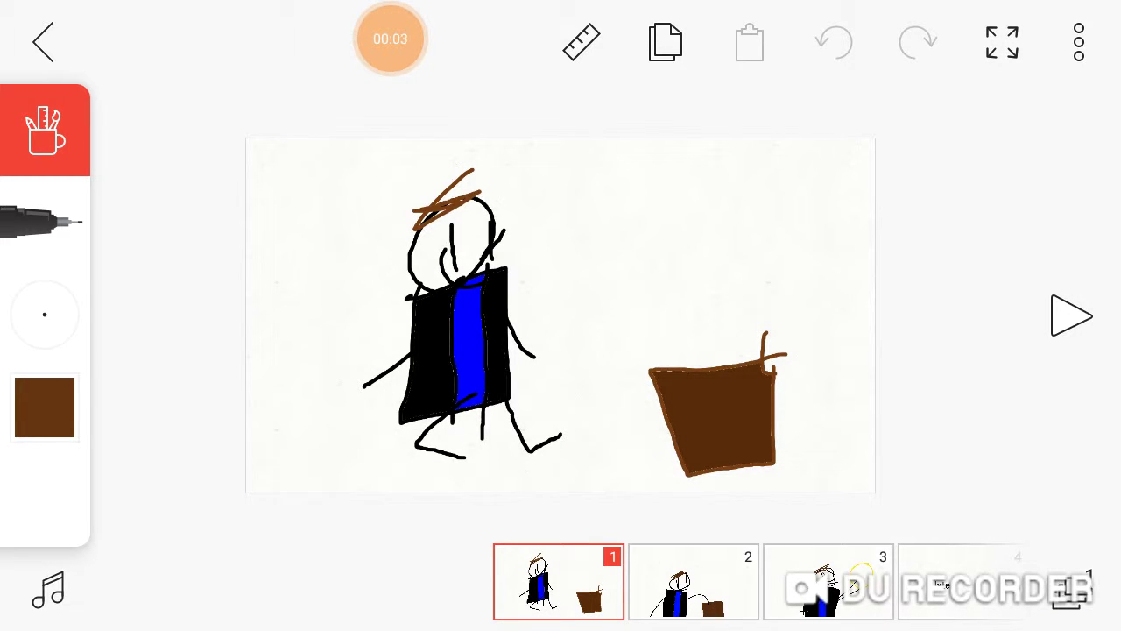
# Step: Swipe the frame strip to advance the stick-figure animation to frame 2
pyautogui.moveTo(692, 582); pyautogui.dragTo(583, 581)
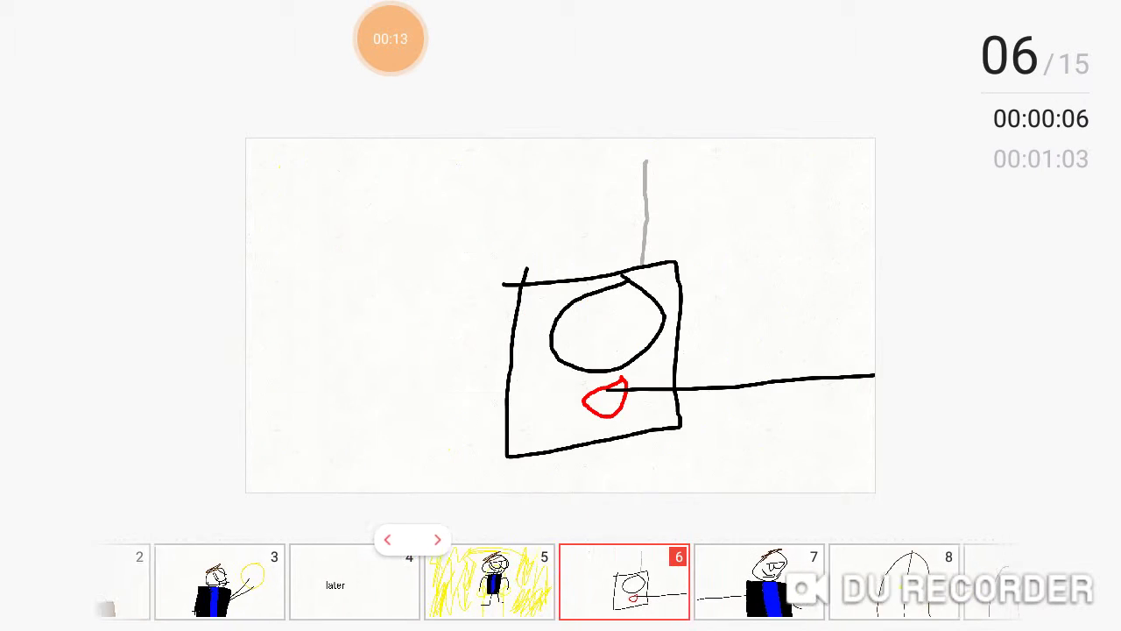
# Step: Resume the cartoon's playback, then pause it at frame 9
pyautogui.click(1071, 315)
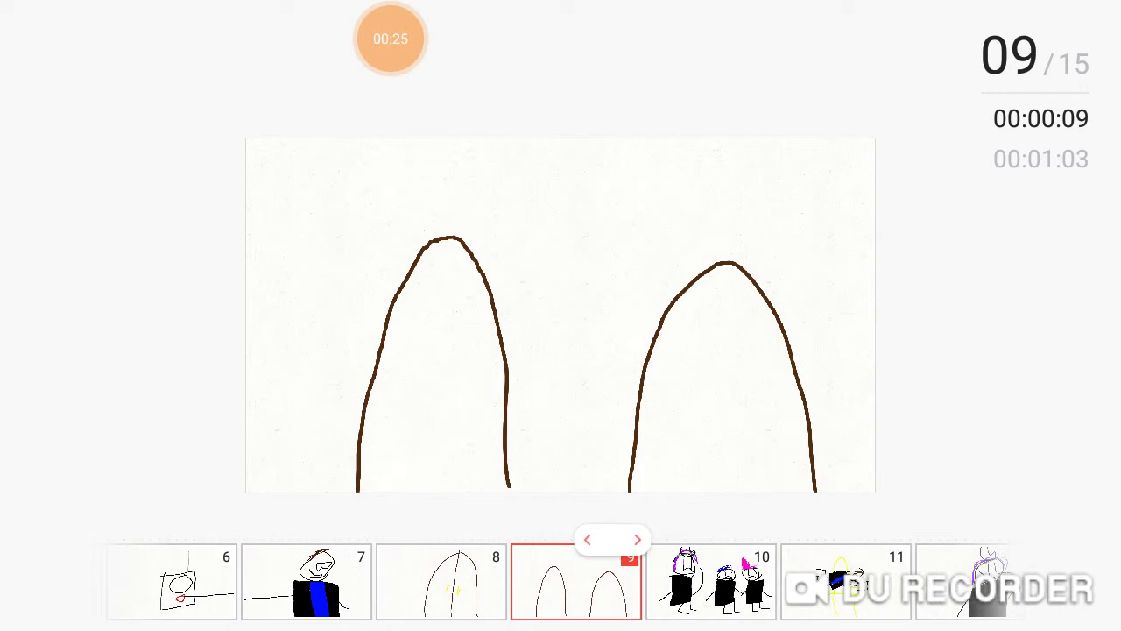
pyautogui.press('space')
pyautogui.press('space')
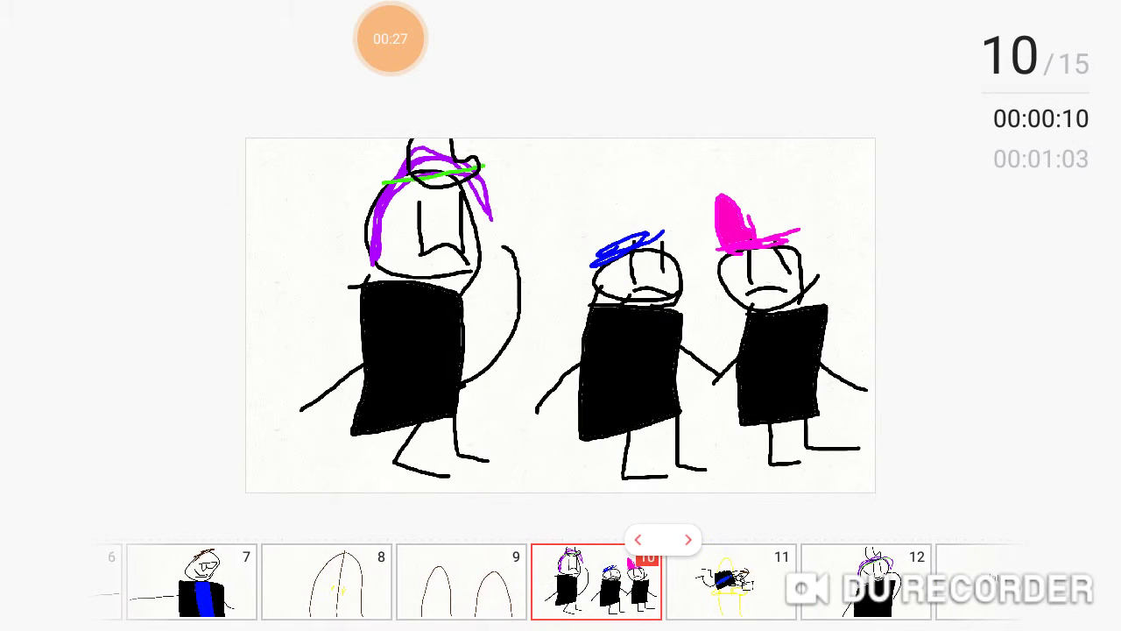